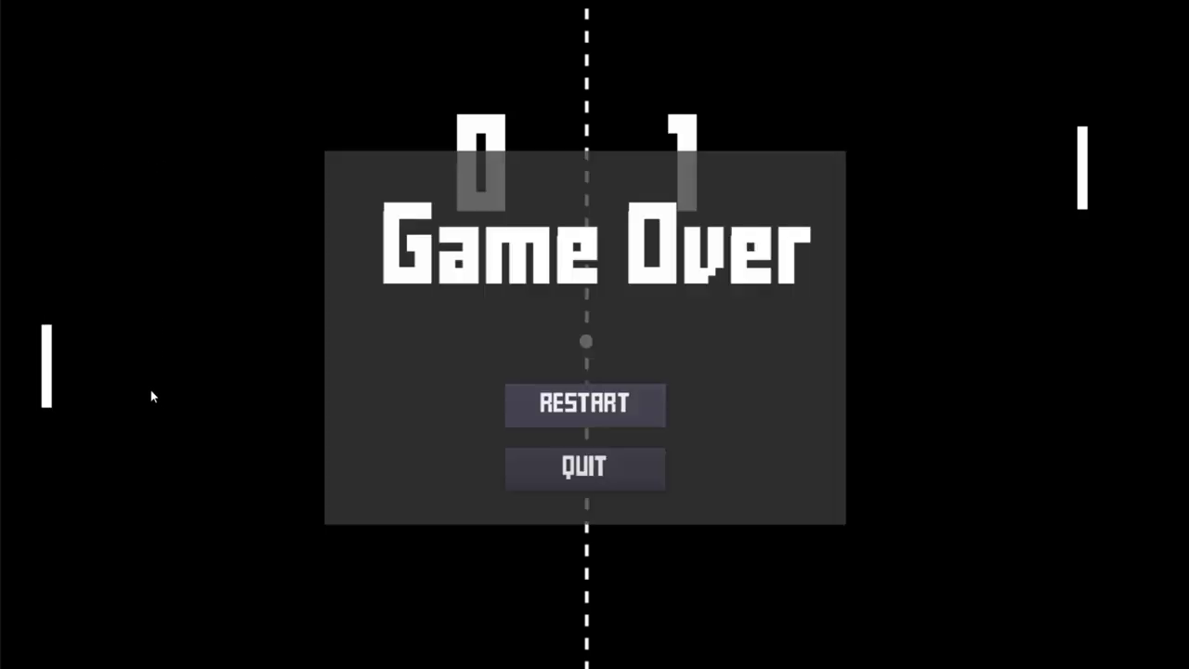
Return to the title menu and play two 1P matches against the computer, each lost 0–1.
left_click(524, 412)
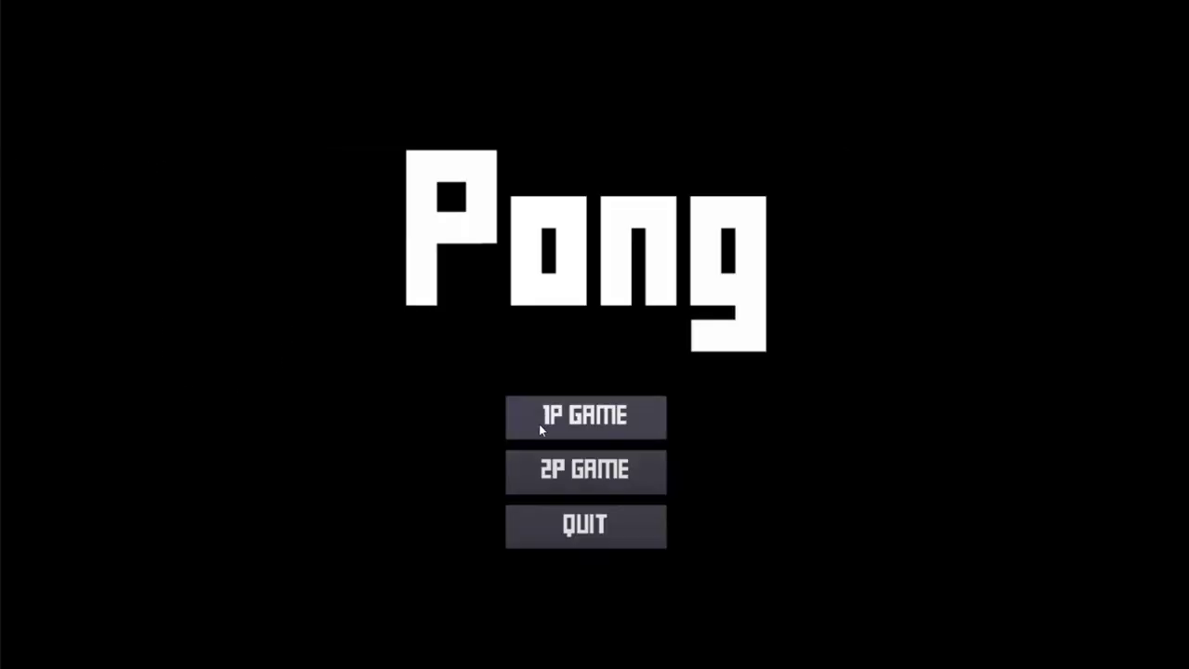
left_click(541, 423)
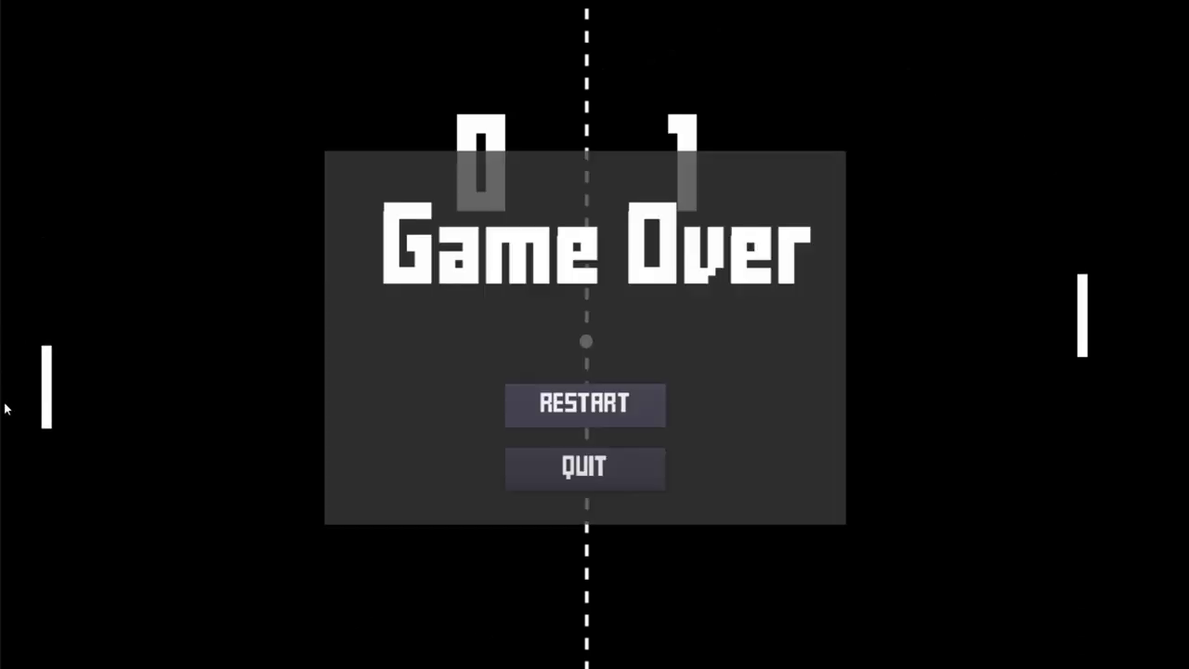
left_click(512, 423)
left_click(526, 415)
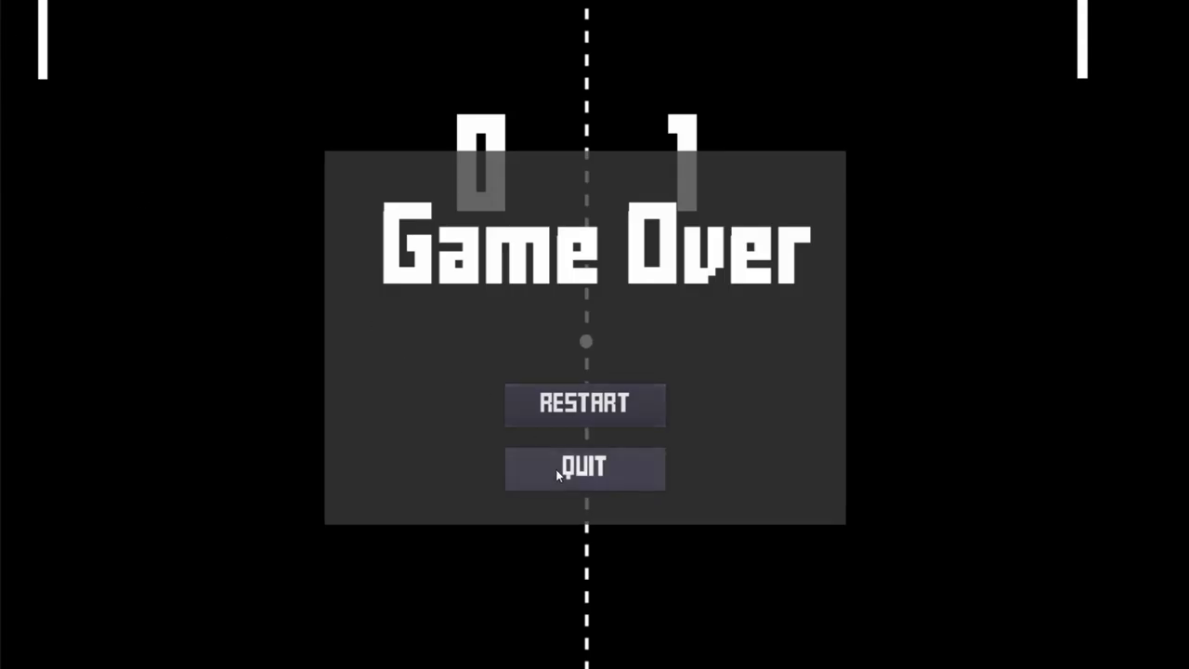
Play a 2P match steering paddles with Down, W and S, then restart another 2P match.
left_click(585, 412)
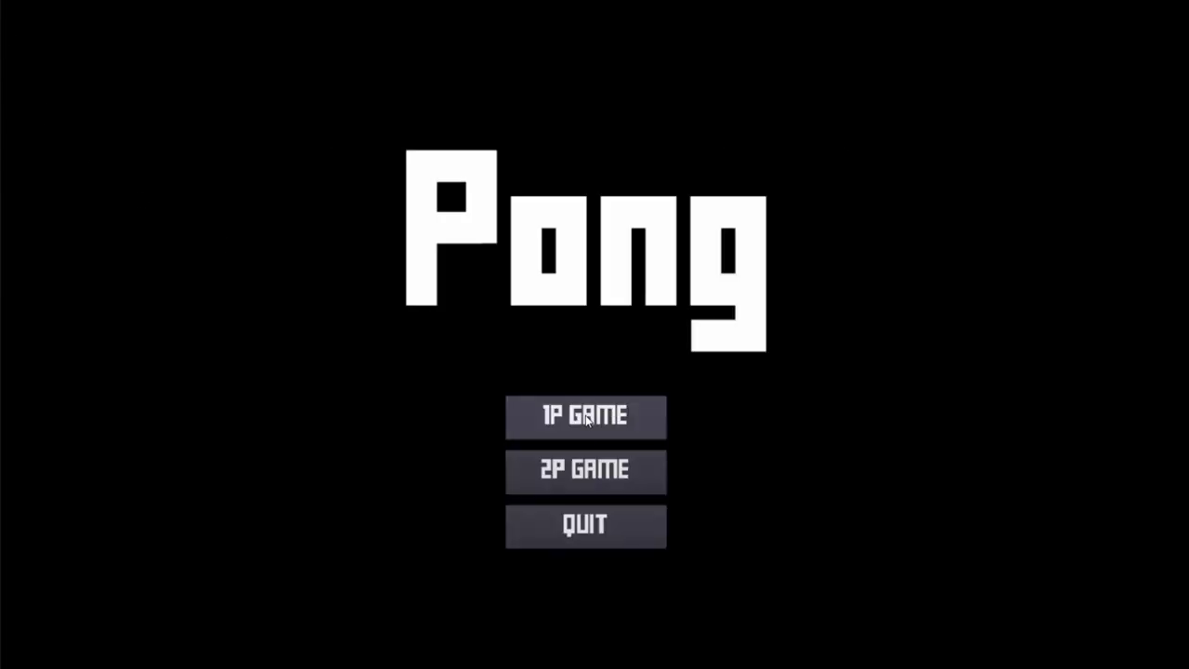
left_click(574, 468)
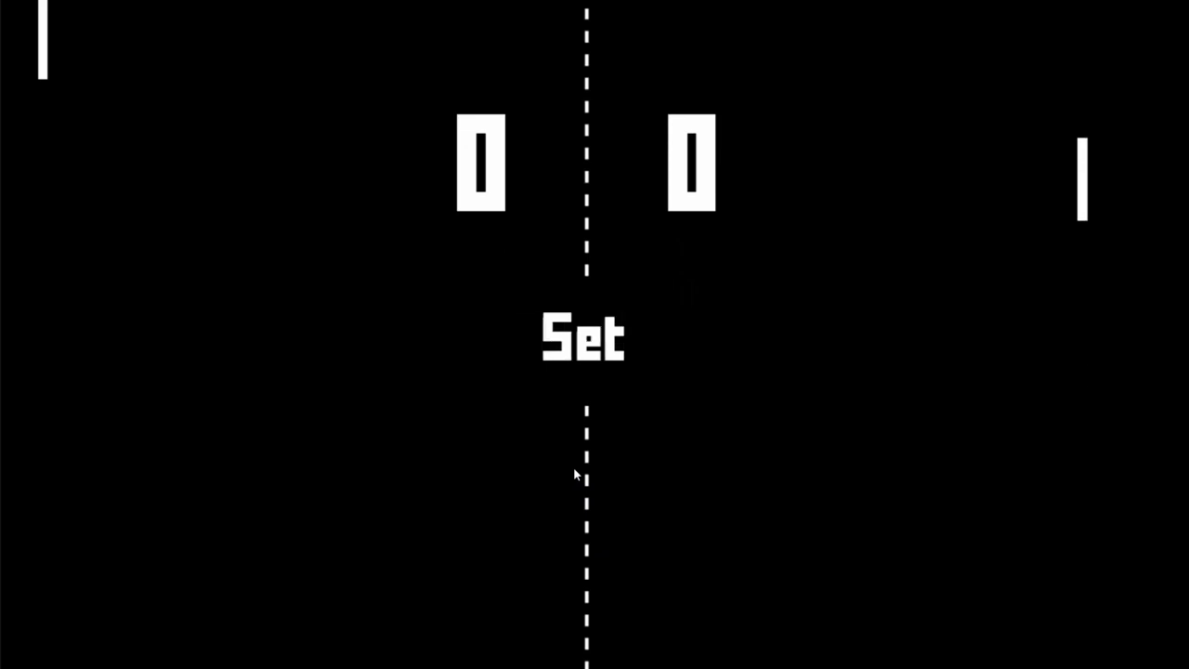
key("Down")
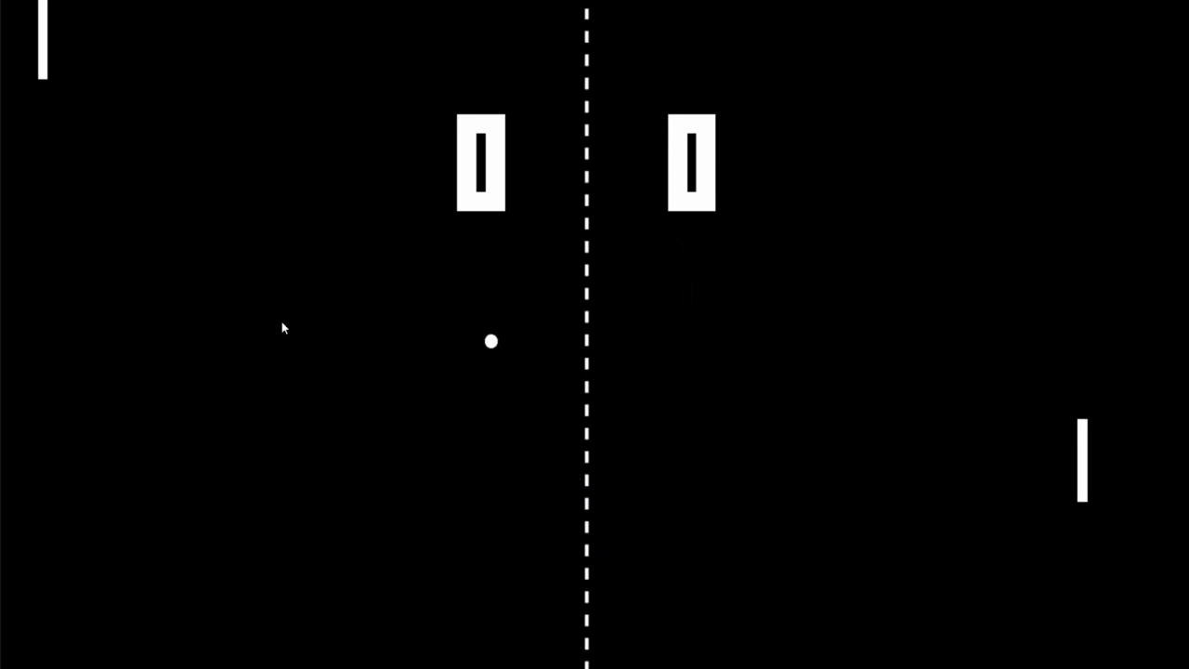
key("Down")
key("s")
key("w")
key("s")
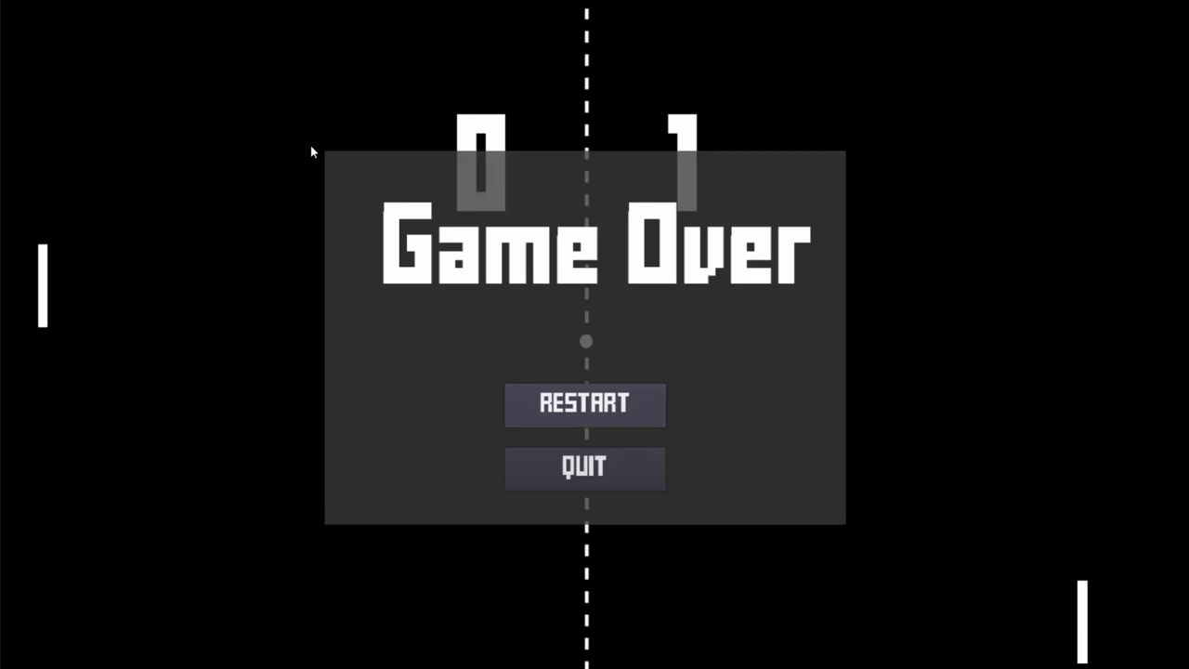
left_click(546, 403)
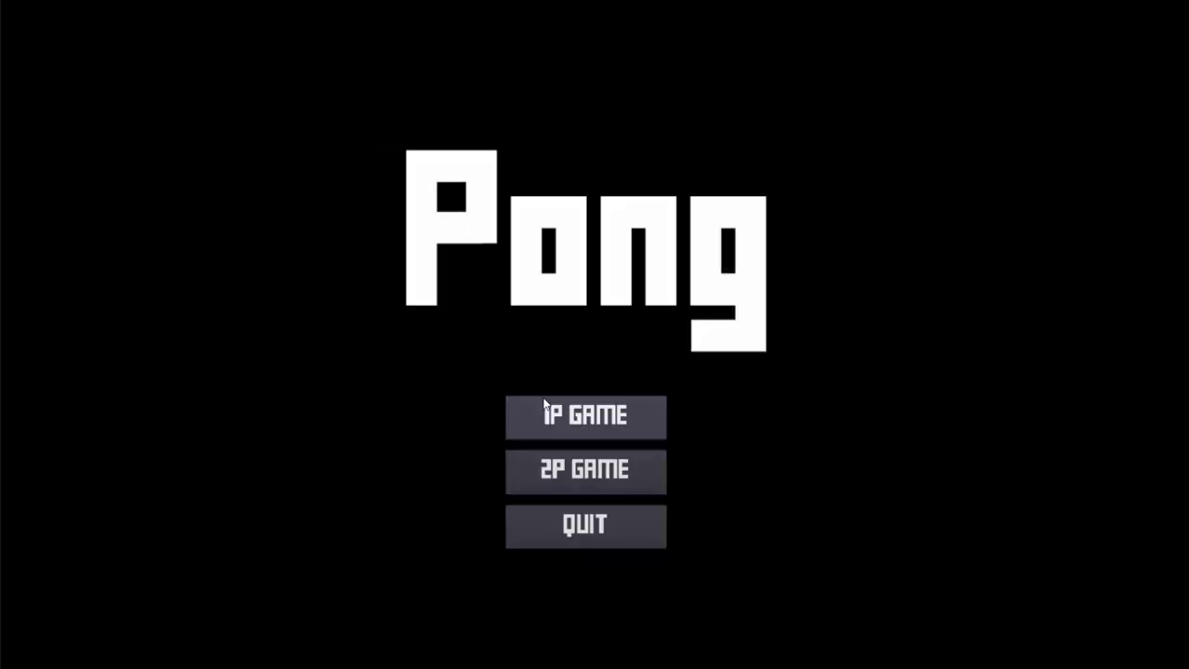
left_click(547, 459)
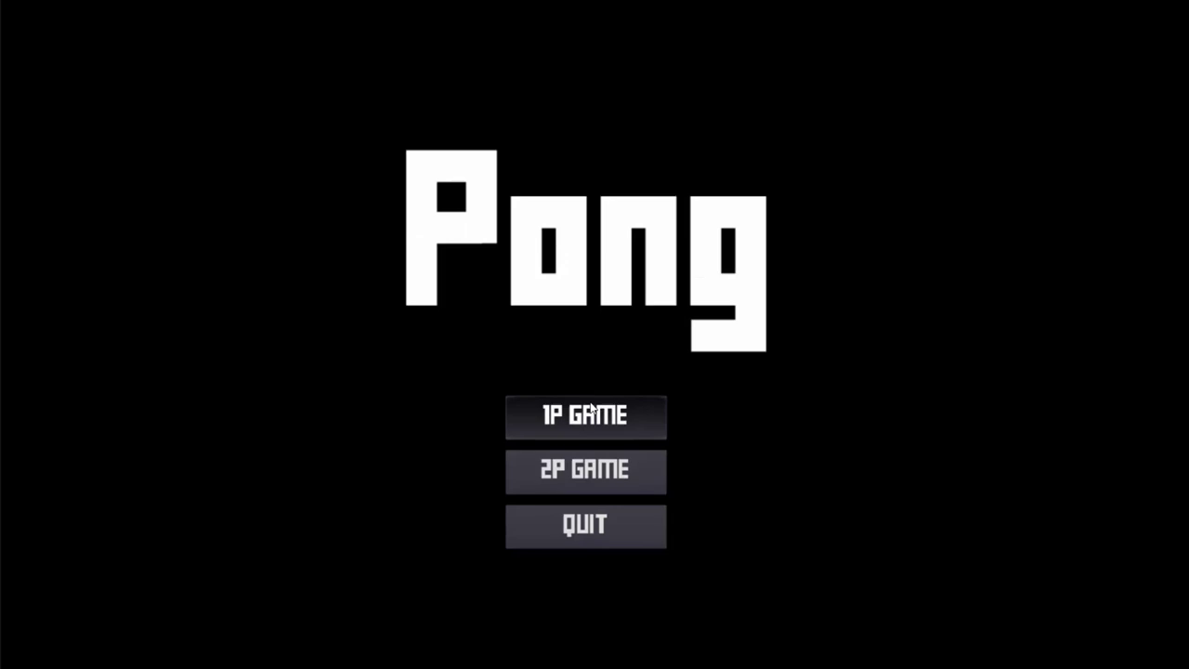
Play a 1P match until Game Over, restart, and begin another 1P match.
left_click(562, 417)
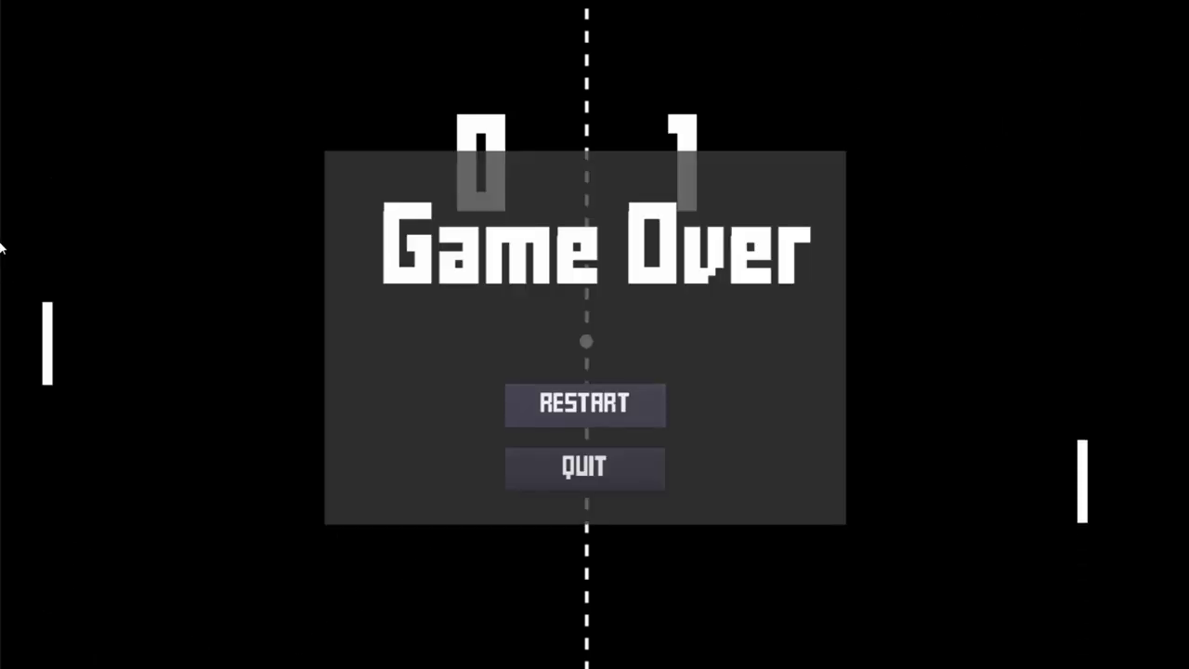
left_click(522, 394)
left_click(516, 411)
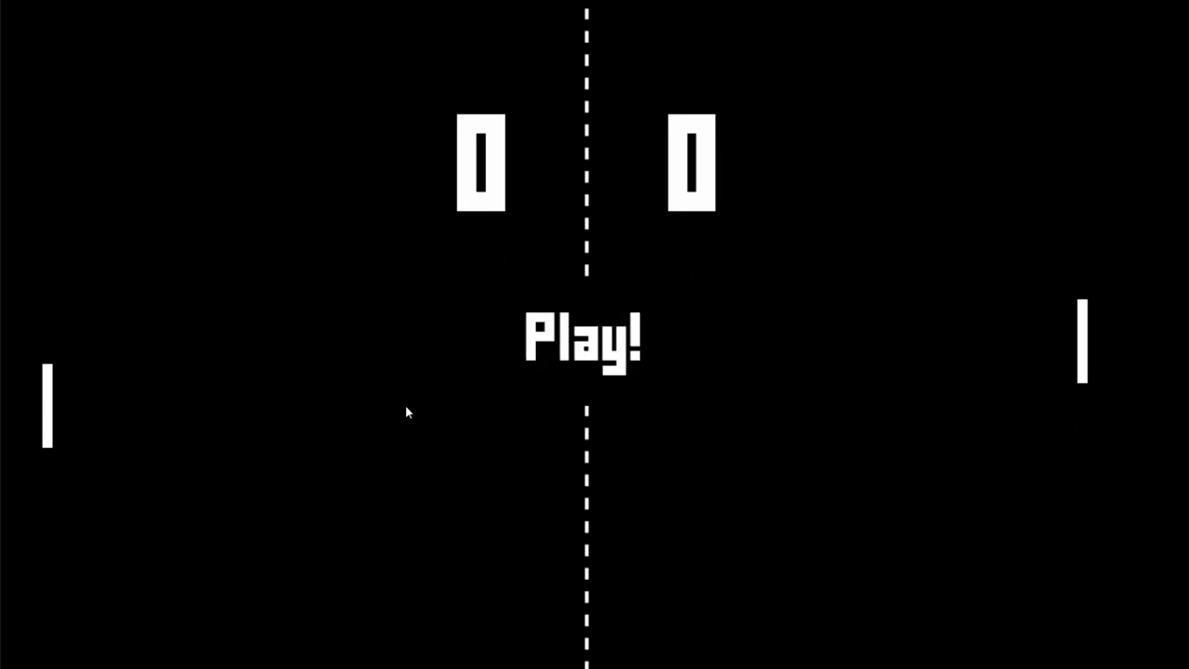
mouse_move(325, 342)
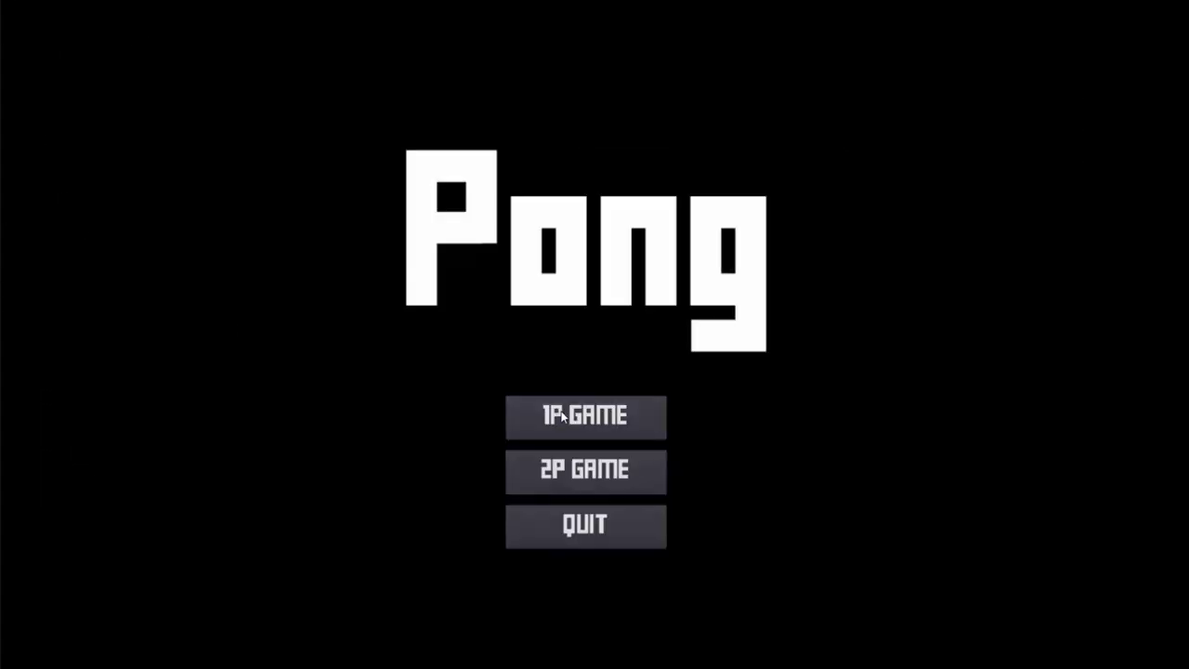
Start one more 1P match against the computer paddle.
left_click(582, 408)
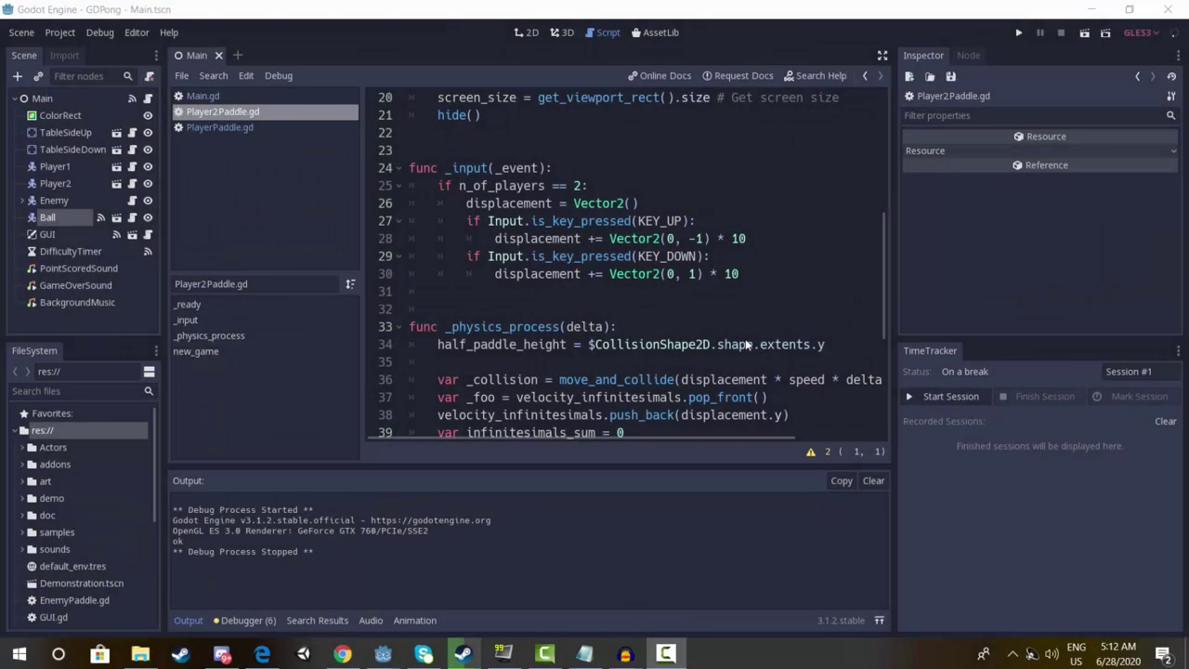
Read through EnemyPaddle.gd, toggling distraction-free mode on and back off.
scroll(745, 338, "up", 6)
scroll(690, 247, "down", 11)
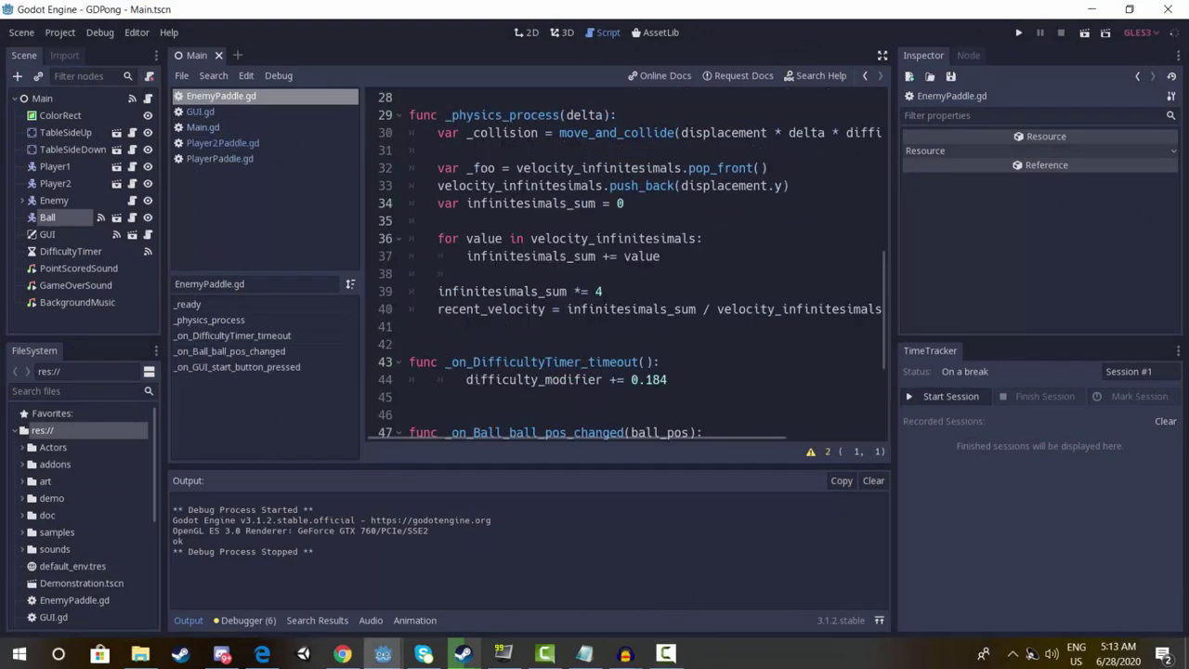
scroll(604, 295, "down", 4)
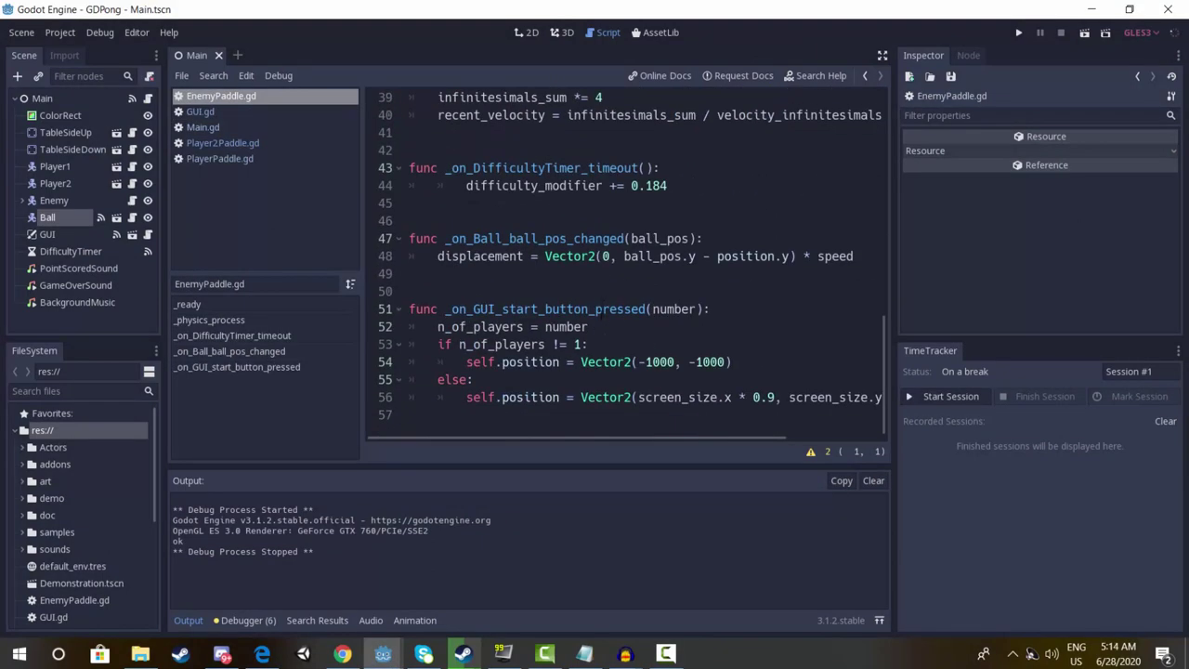
scroll(599, 317, "up", 11)
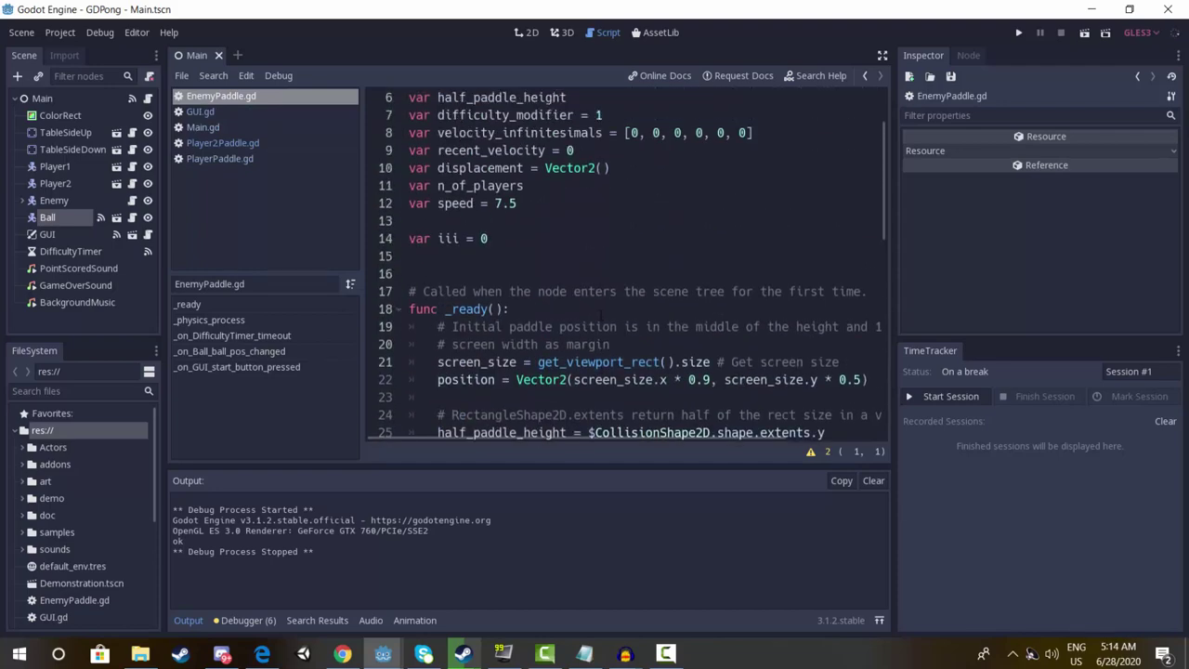
scroll(601, 316, "up", 2)
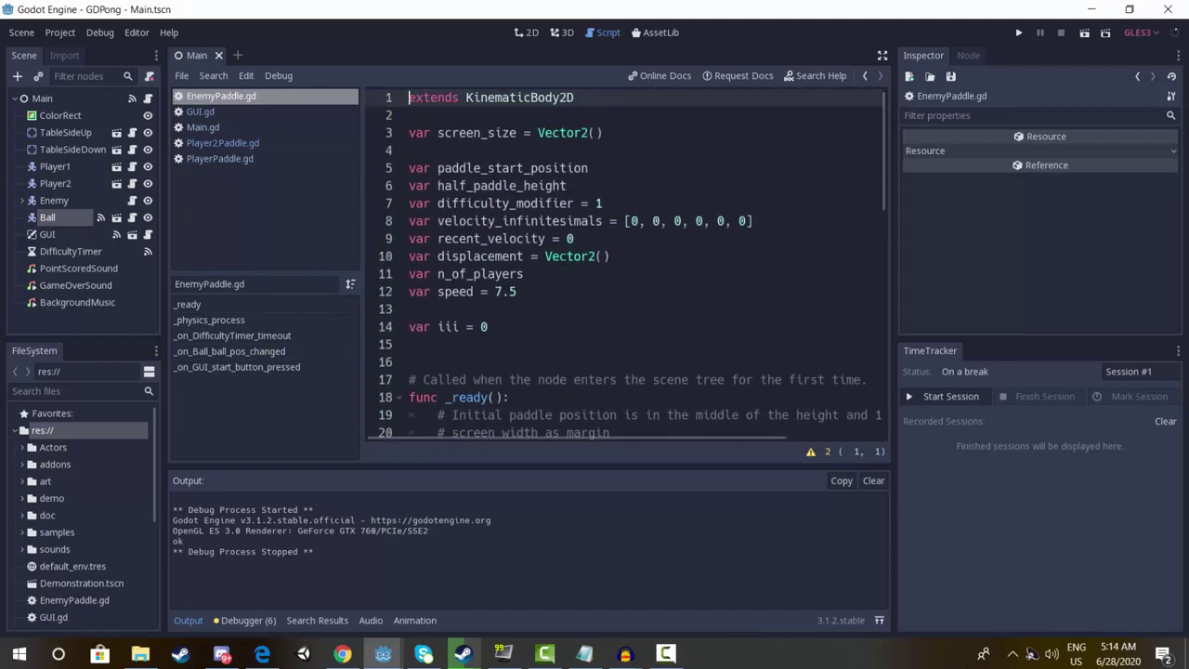
scroll(622, 327, "down", 13)
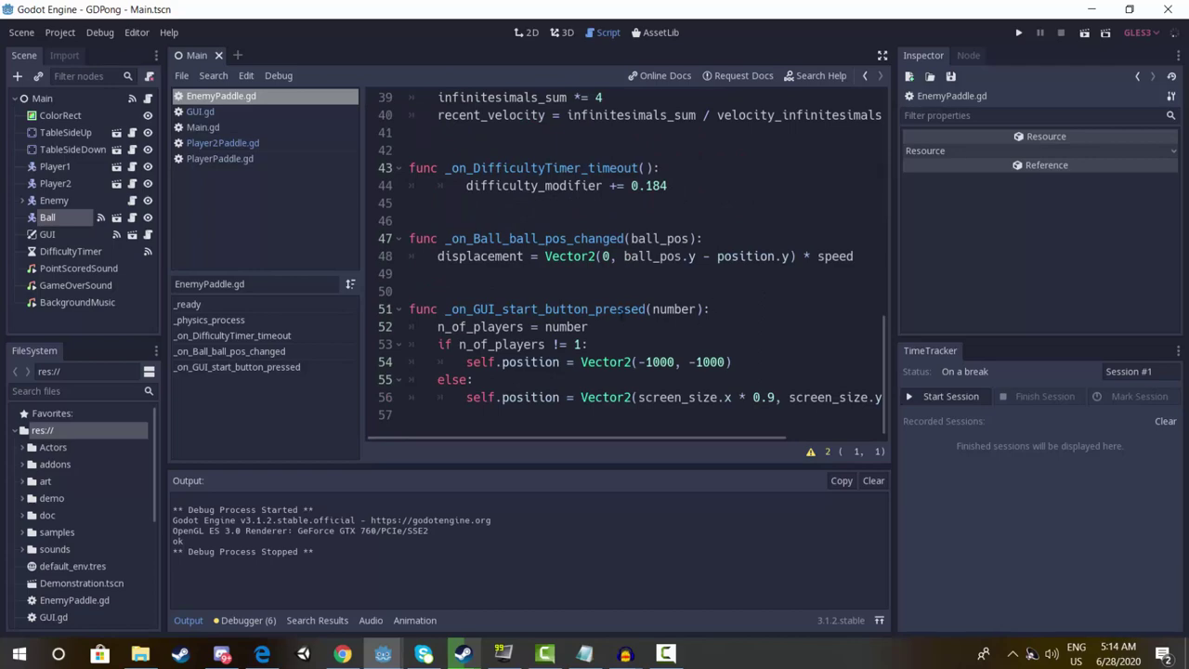
left_click(884, 54)
scroll(683, 415, "up", 5)
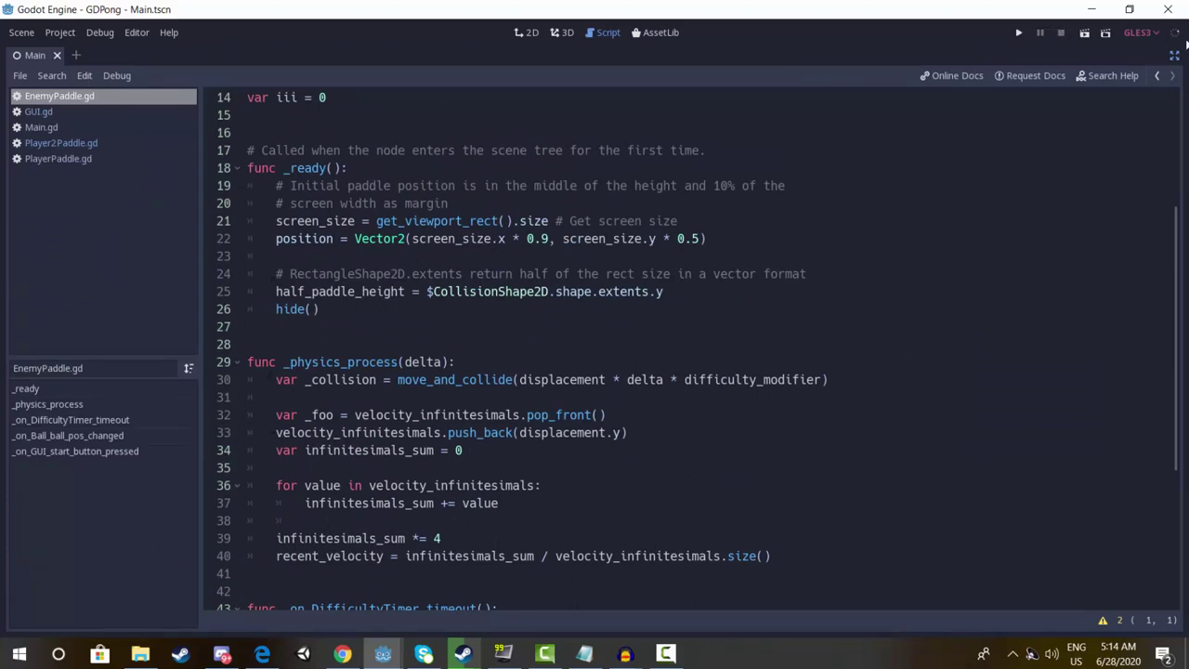
left_click(1174, 56)
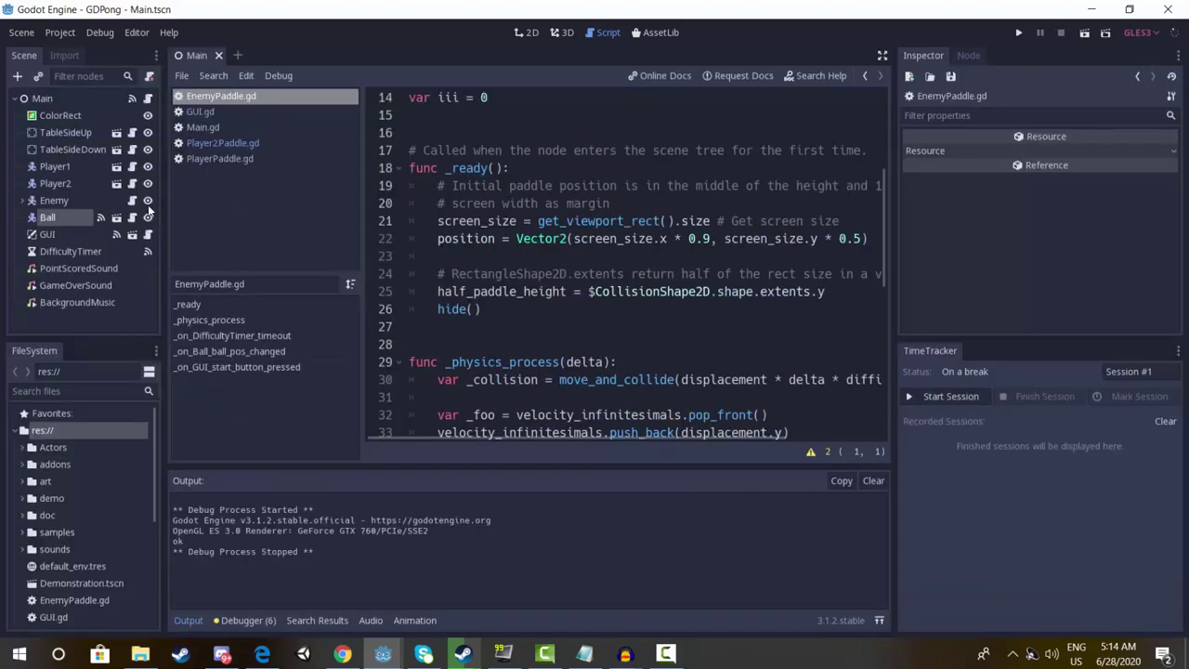
Review Player2Paddle.gd, then open PlayerPaddle.tscn from its scene instance.
left_click(212, 143)
scroll(708, 303, "up", 5)
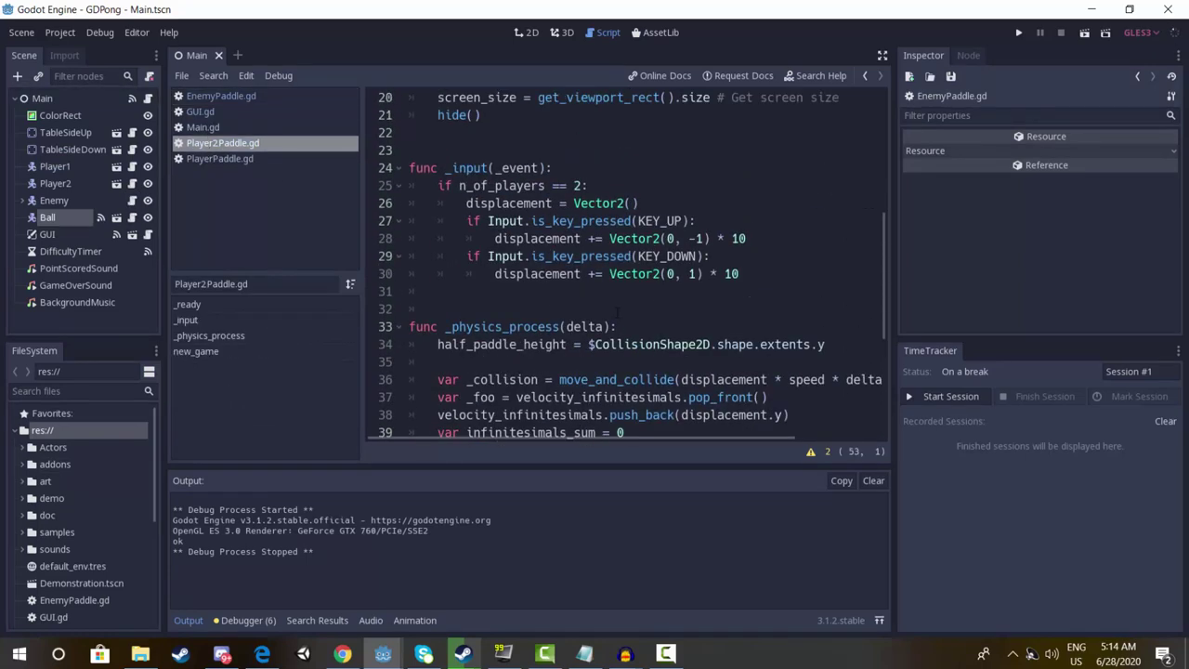
left_click(132, 166)
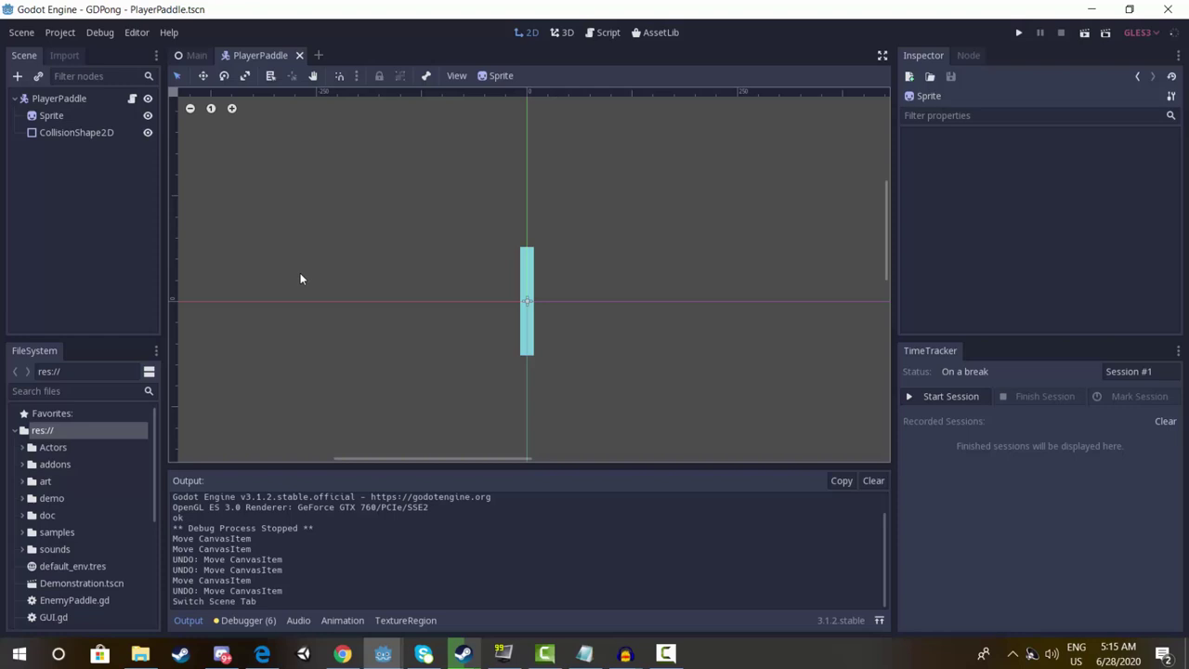
Select the PlayerPaddle's Sprite node, then switch to the Main scene tab.
left_click(62, 118)
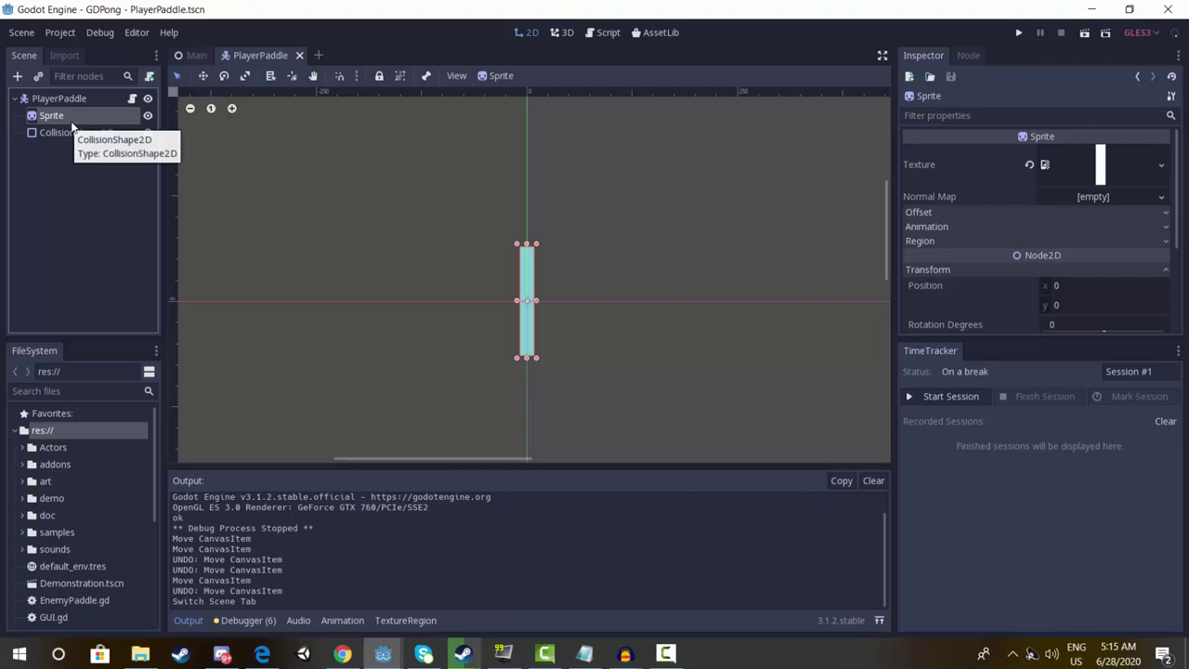
left_click(196, 57)
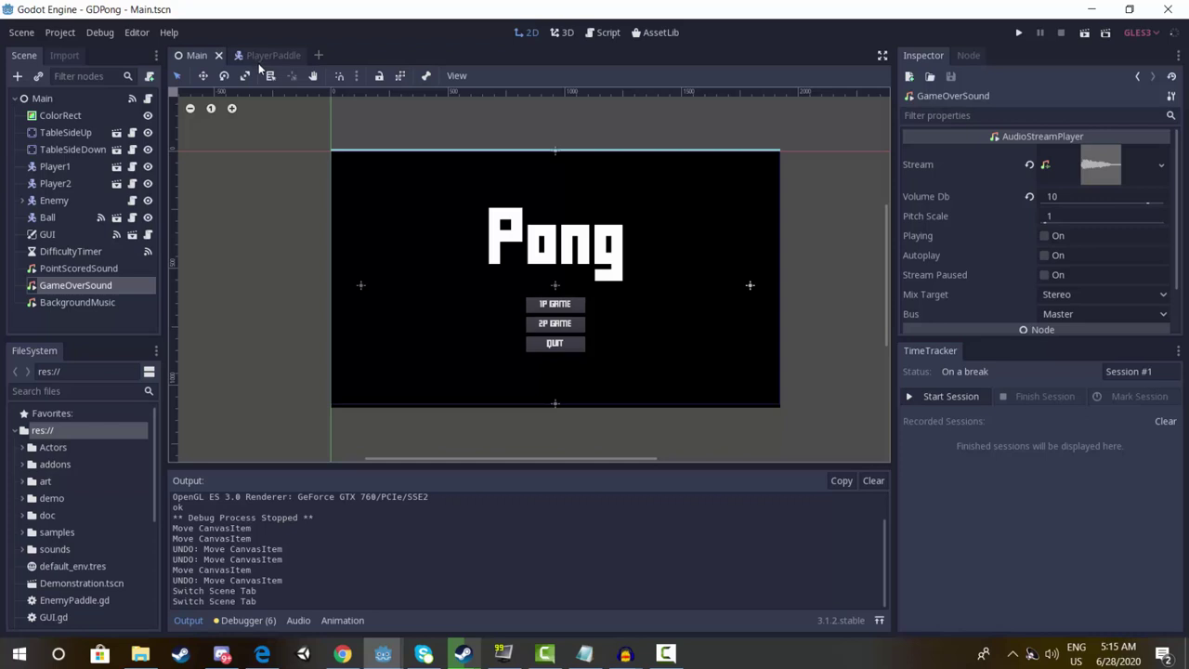
In the Script workspace, highlight Ball.gd lines 2–18, then review GUI.gd lines 61–68.
key("F3")
left_click_drag(415, 132, 642, 361)
left_click(641, 366)
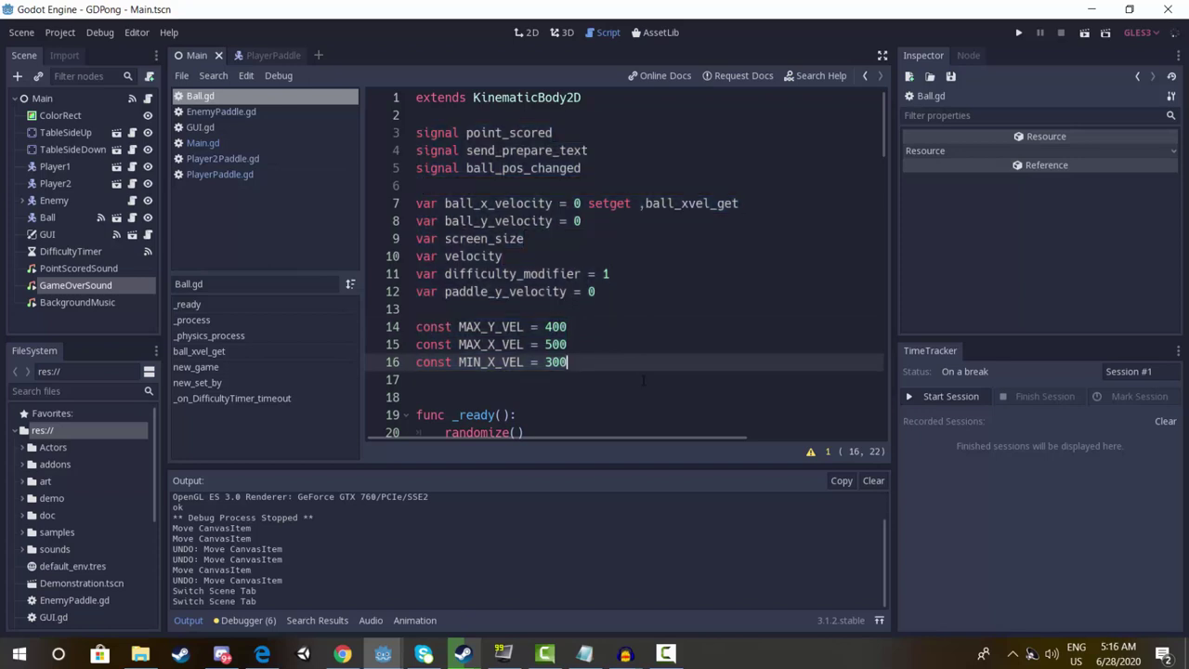
left_click_drag(626, 391, 406, 126)
left_click(423, 127)
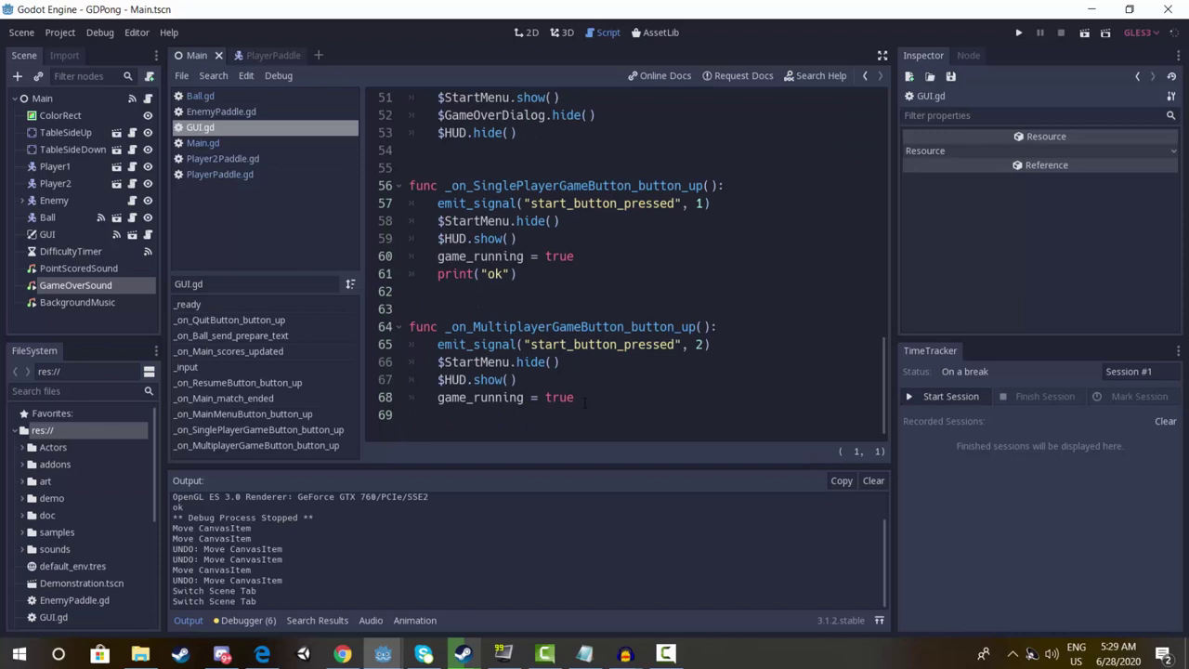
left_click_drag(586, 398, 417, 284)
Inspect the GUI, DifficultyTimer, GameOverSound, Ball and Enemy nodes' properties in the Inspector.
left_click(419, 291)
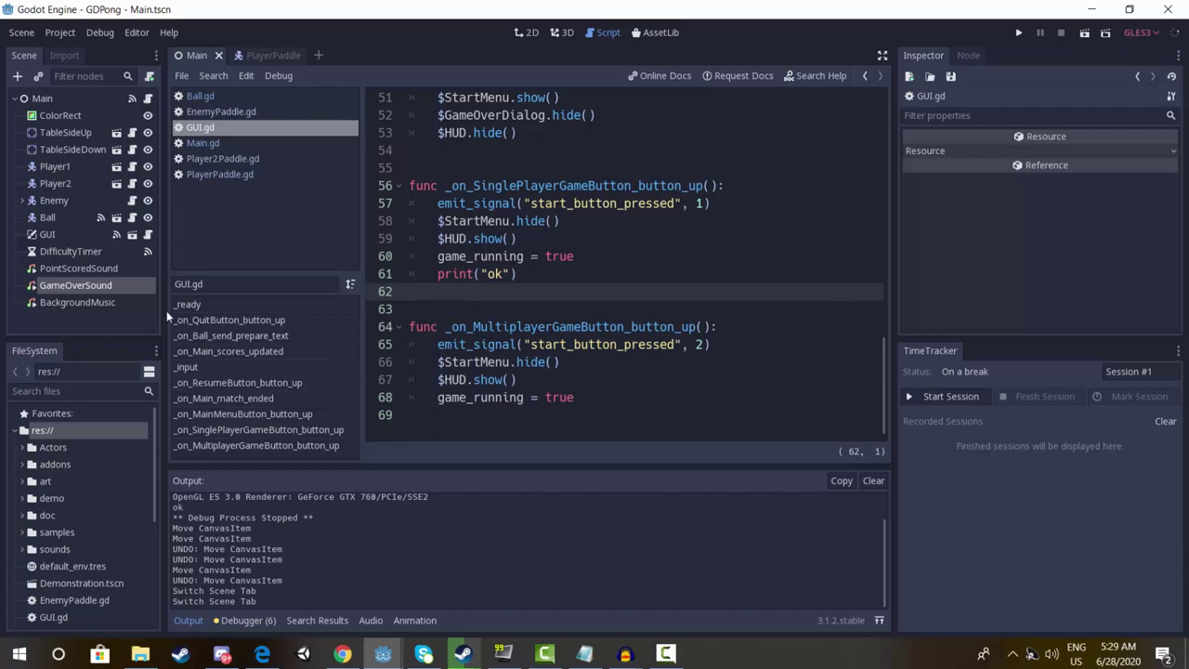
left_click(44, 236)
left_click(53, 256)
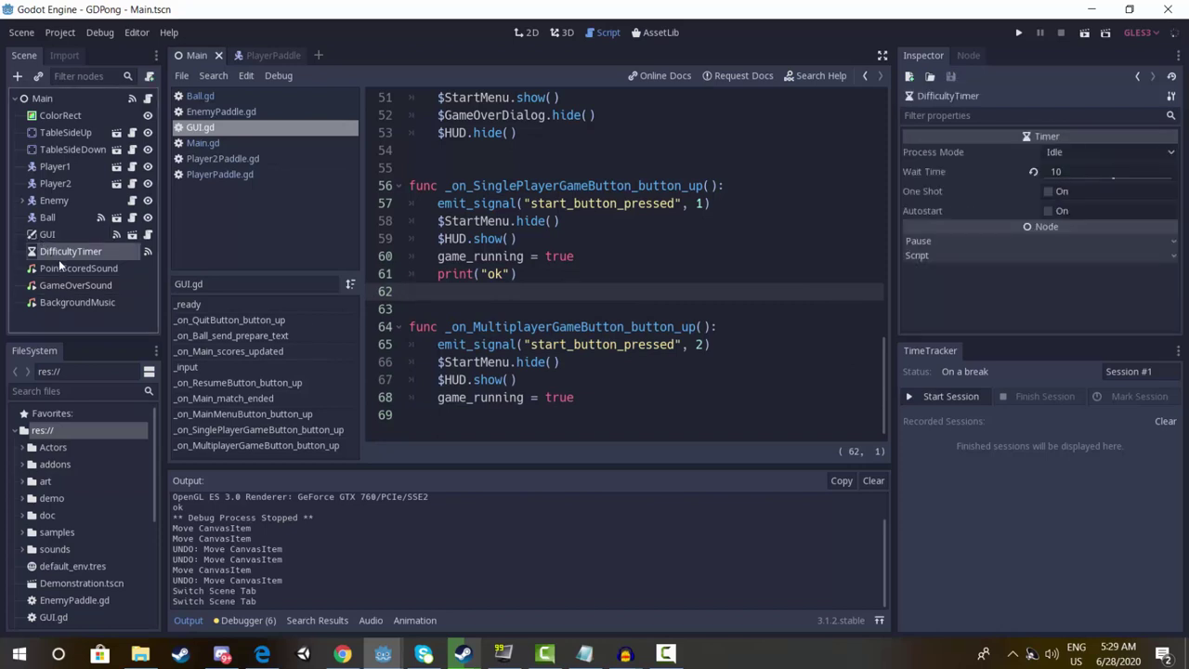
left_click(60, 285)
left_click(85, 234)
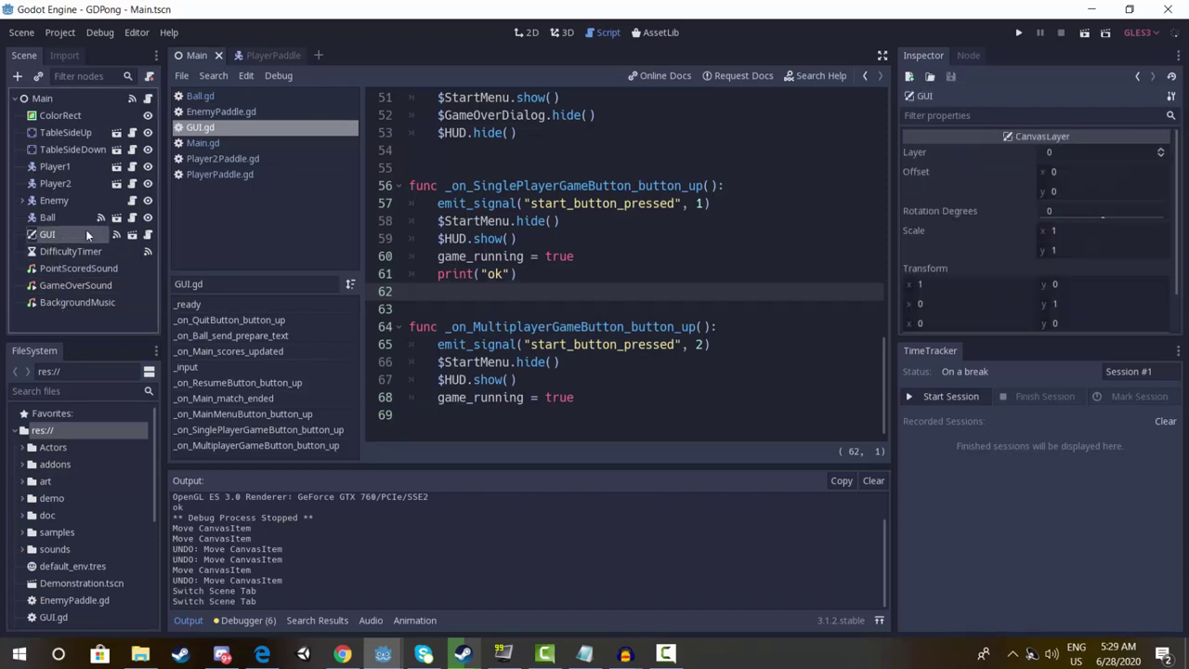
left_click(67, 216)
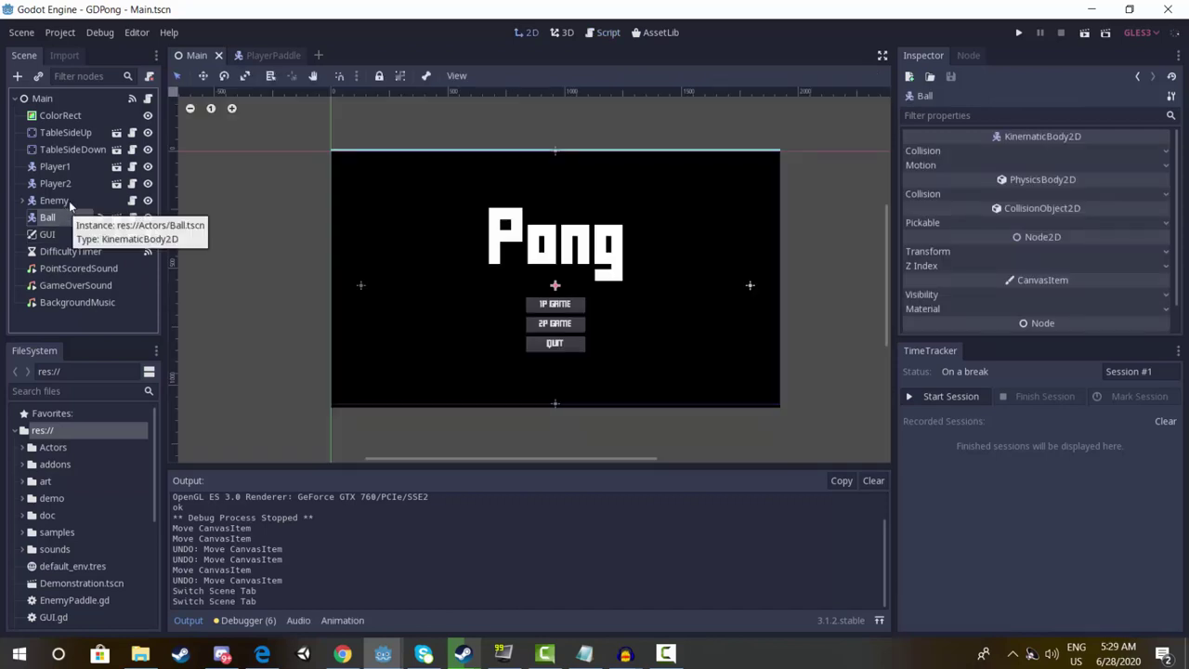
left_click(54, 200)
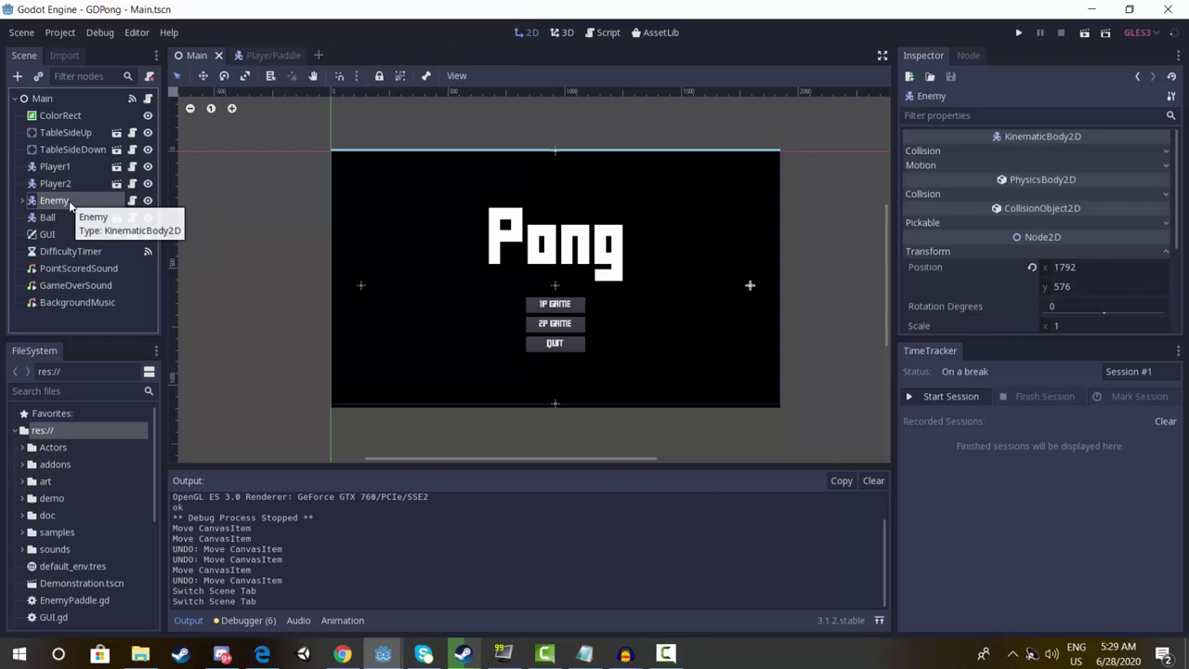
left_click(84, 257)
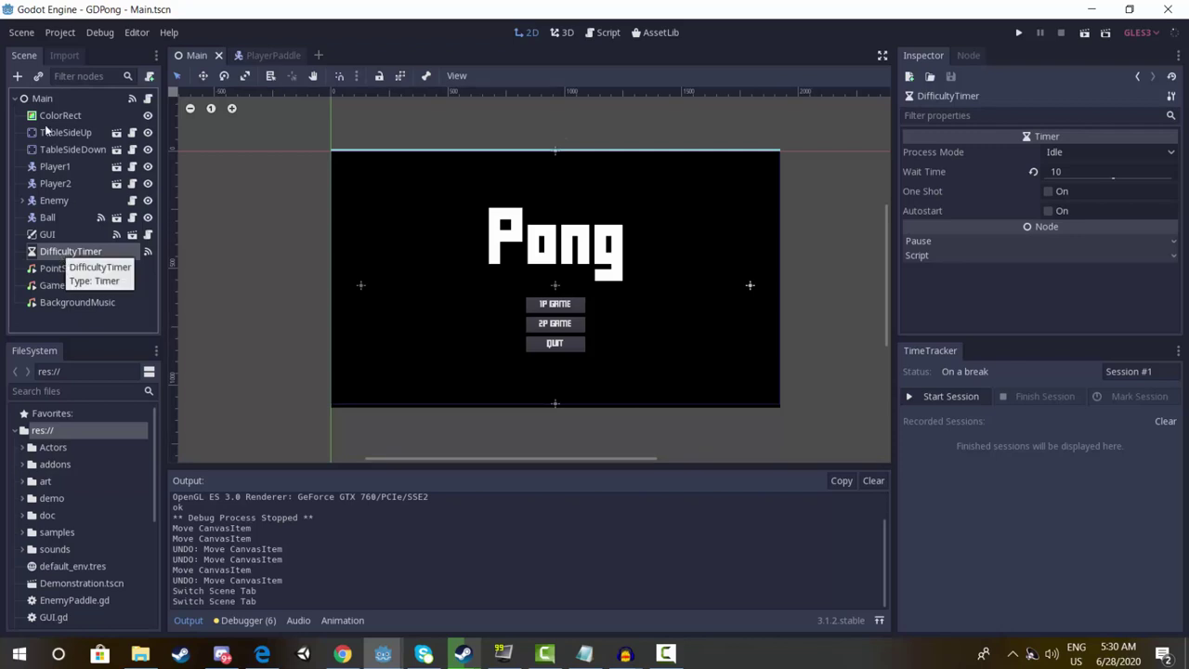
left_click(77, 214)
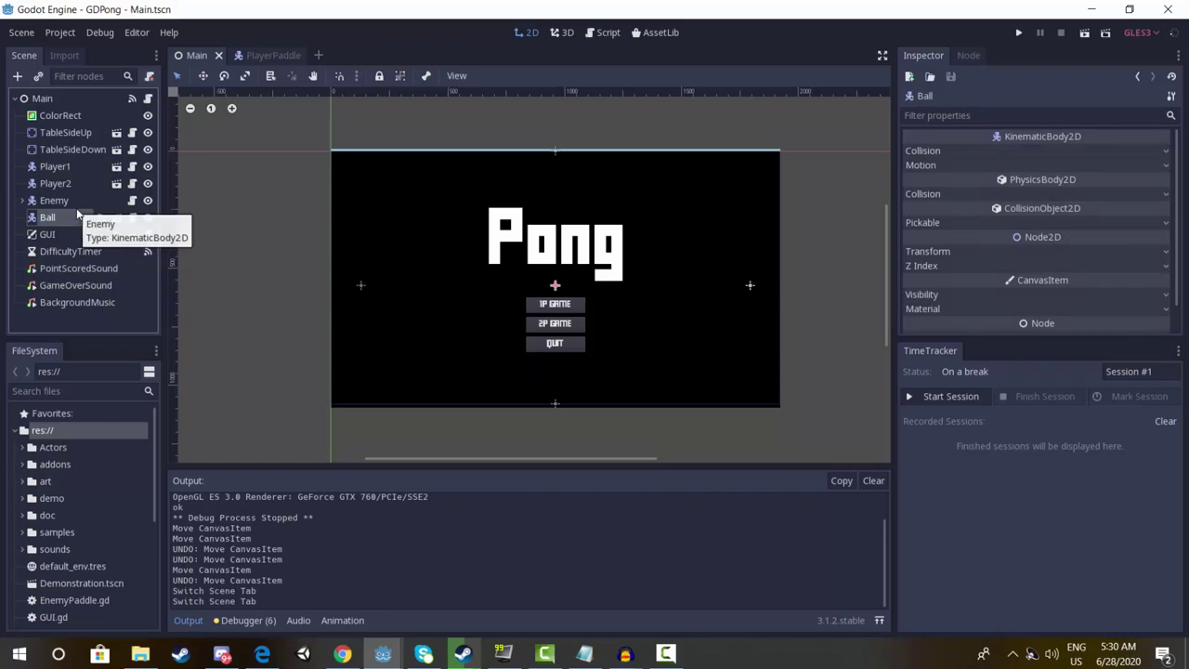